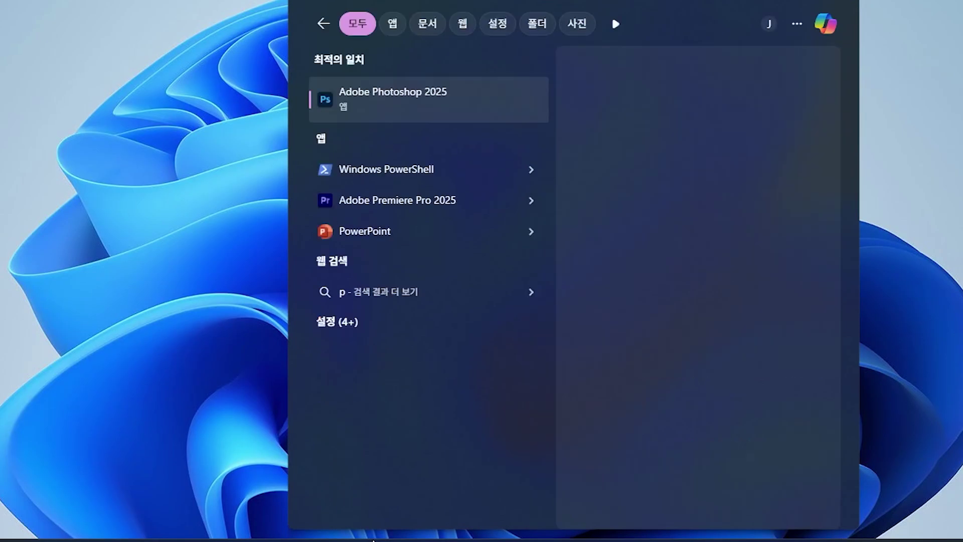
Run the astral.sh uv install script in PowerShell and add .local\bin to the user Path with setx
{"action": "left_click", "coordinate": [394, 175]}
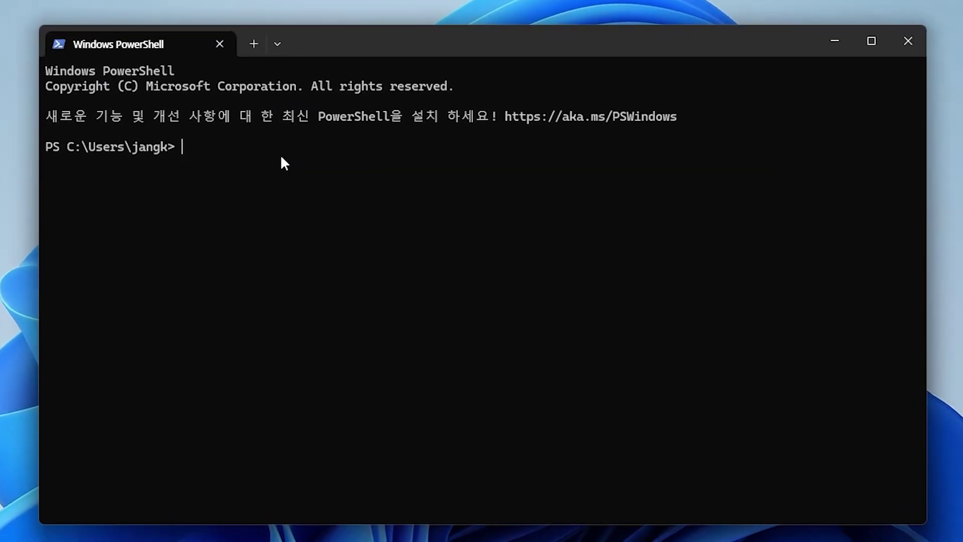
{"action": "type", "text": "powershell -c \"irm https://astral.sh/uv/install.ps1 | iex\""}
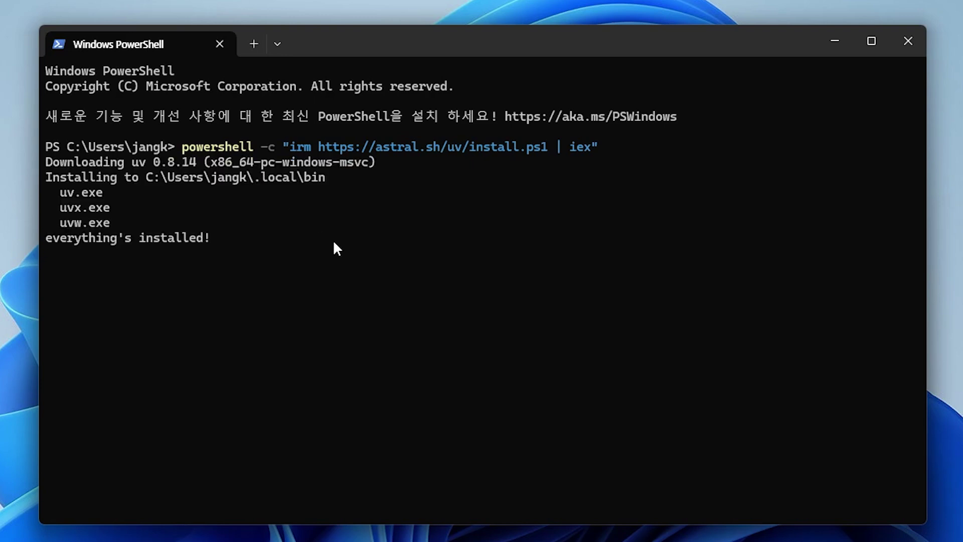
{"action": "type", "text": "setx Path \"C:\\Users\\nntra\\.local\\bin;$env:Path\""}
{"action": "key", "text": "Return"}
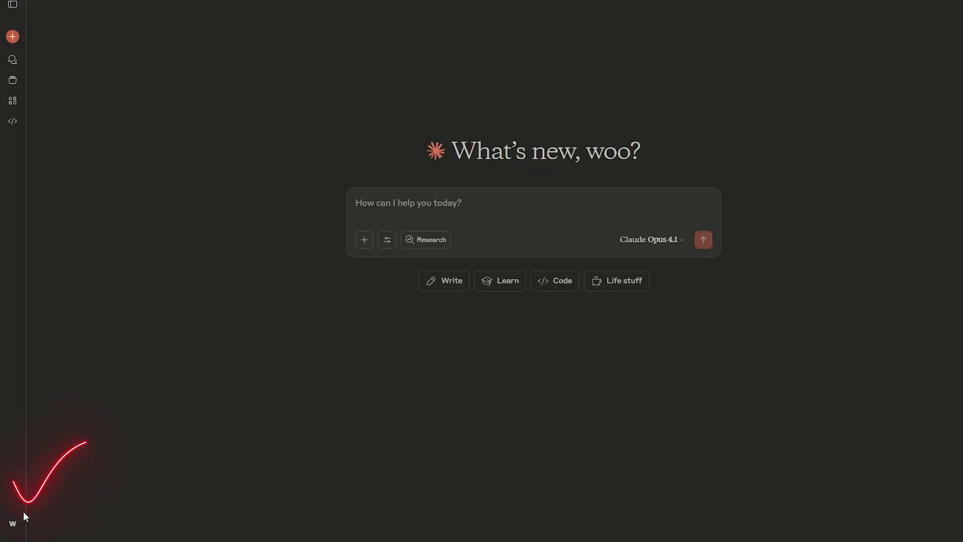
Show Claude's Developer settings listing local MCP servers and open the config file location
{"action": "left_click", "coordinate": [12, 523]}
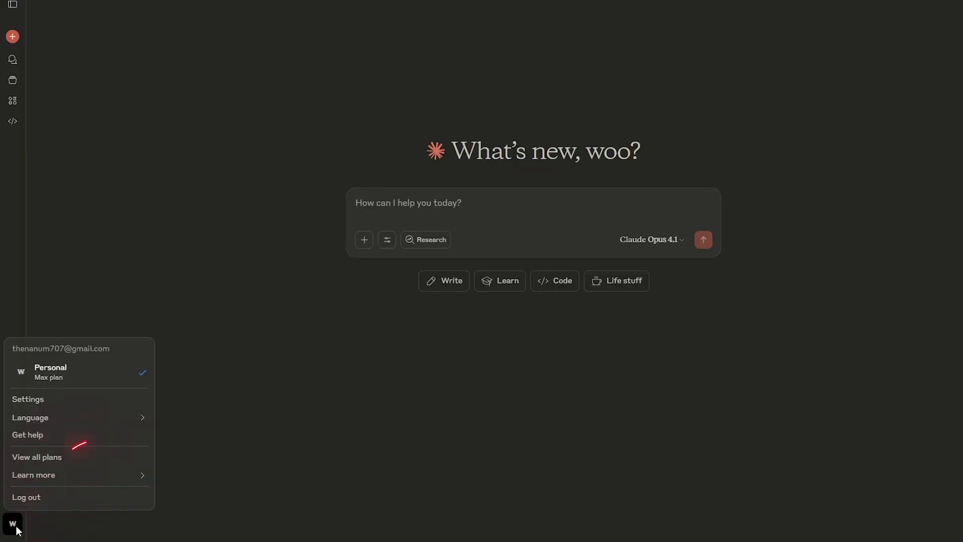
{"action": "left_click", "coordinate": [129, 400]}
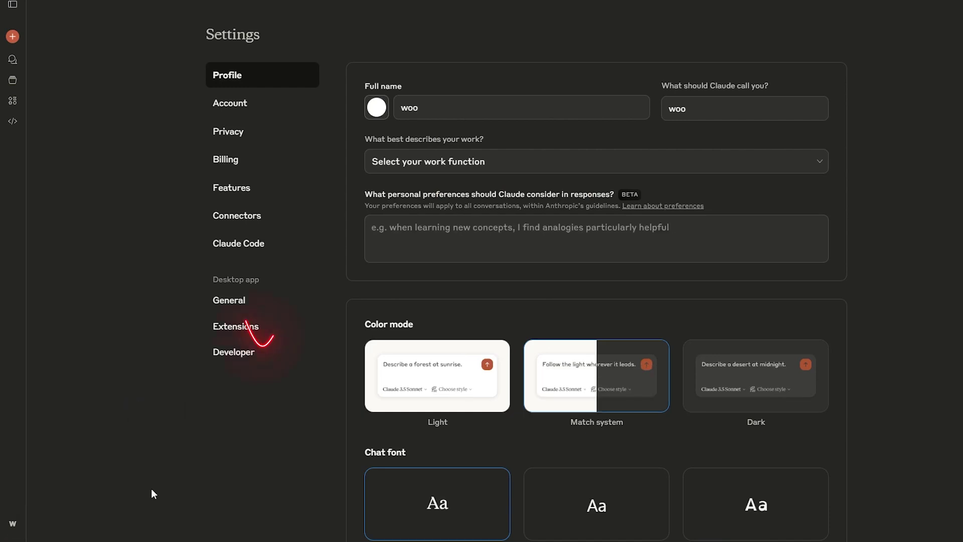
{"action": "left_click", "coordinate": [251, 355]}
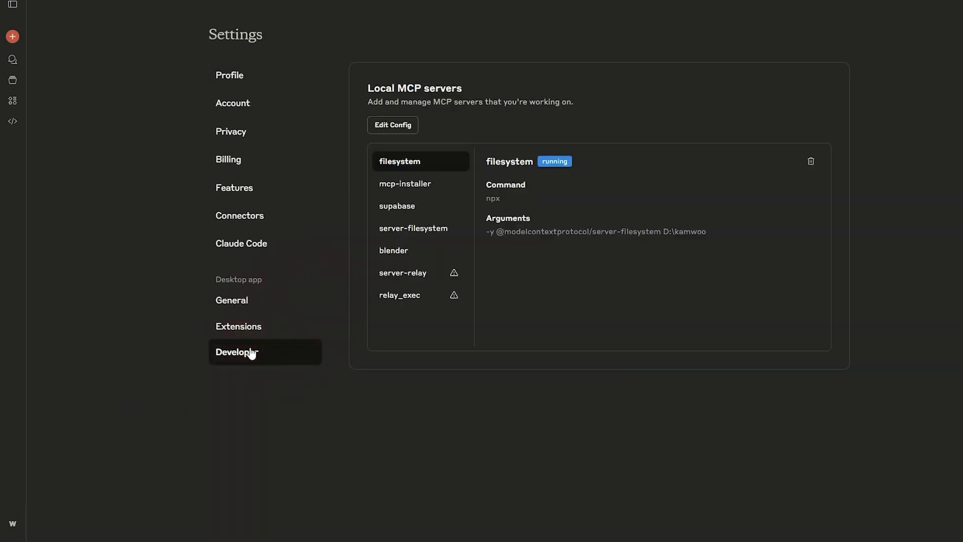
{"action": "left_click", "coordinate": [399, 125]}
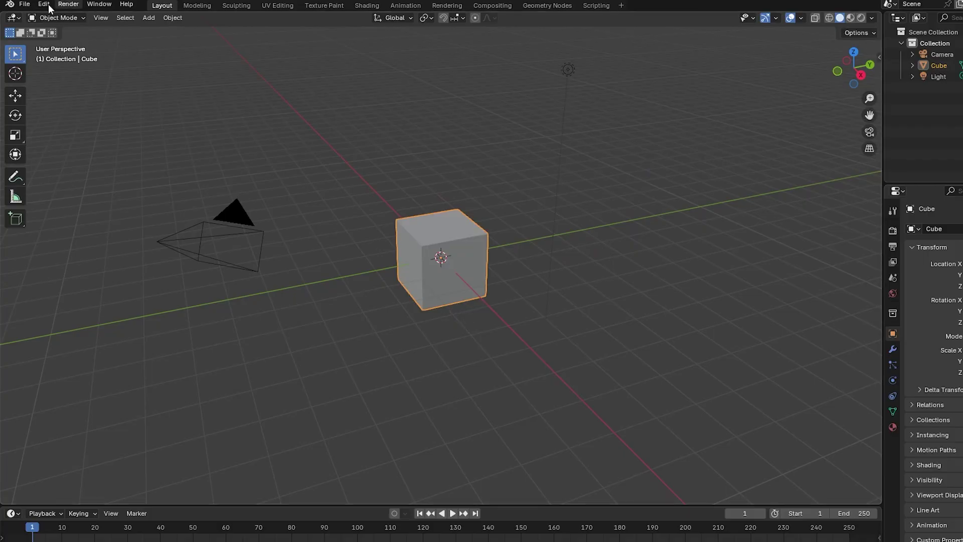
Install Downloads\blender-mcp-main\addon.py as a Blender add-on from disk
{"action": "left_click", "coordinate": [47, 4]}
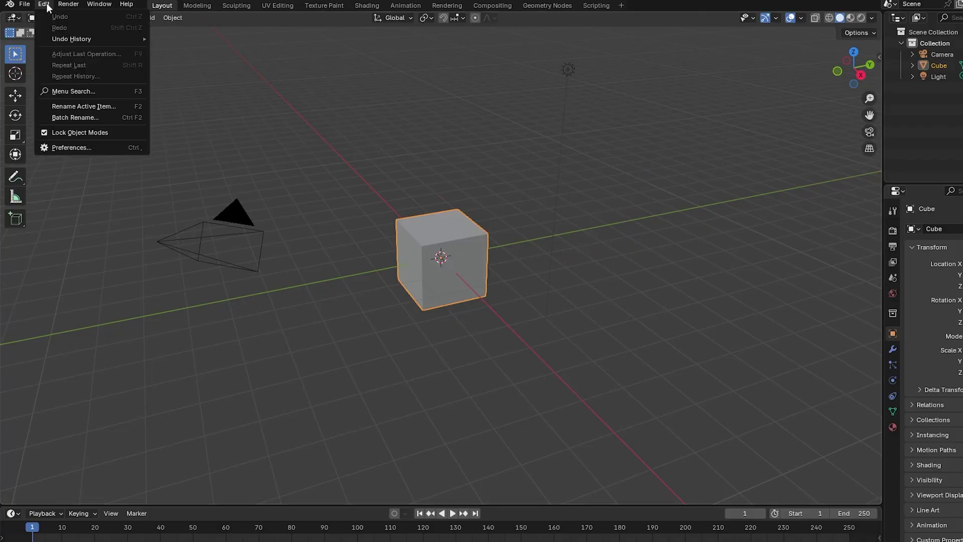
{"action": "left_click", "coordinate": [78, 149]}
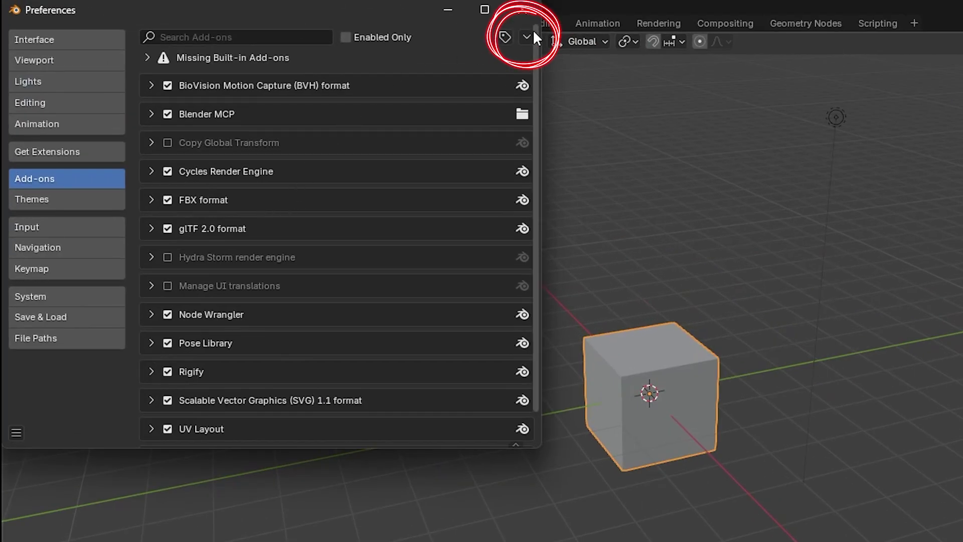
{"action": "left_click", "coordinate": [527, 37]}
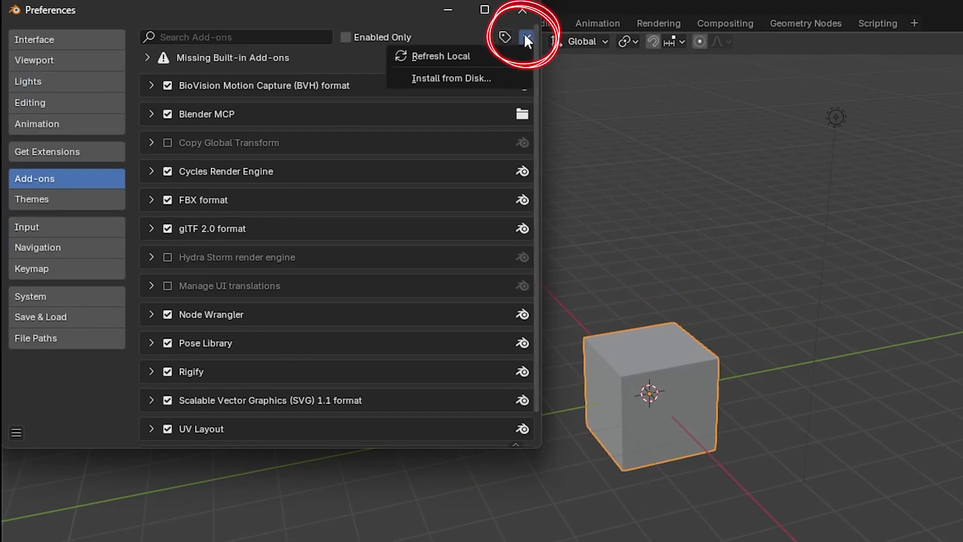
{"action": "left_click", "coordinate": [506, 77]}
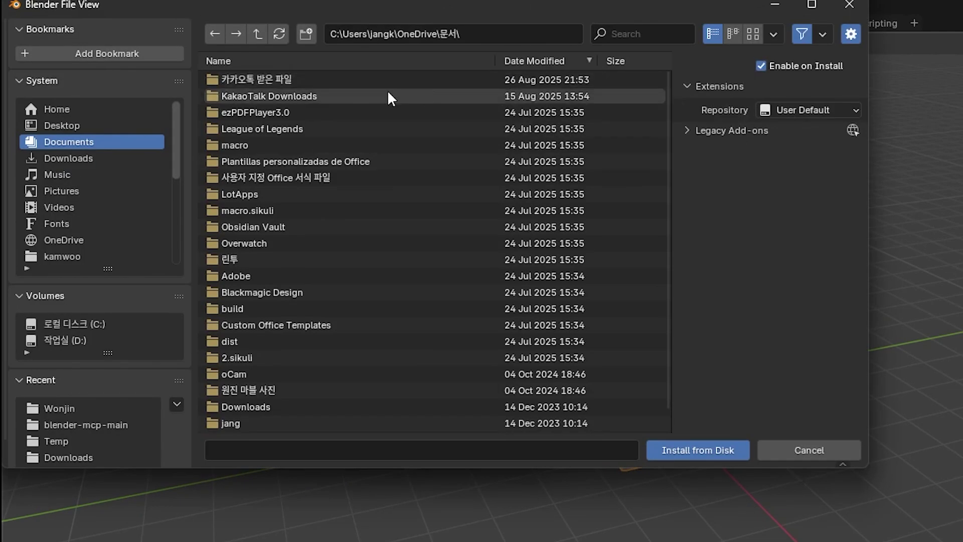
{"action": "left_click", "coordinate": [82, 159]}
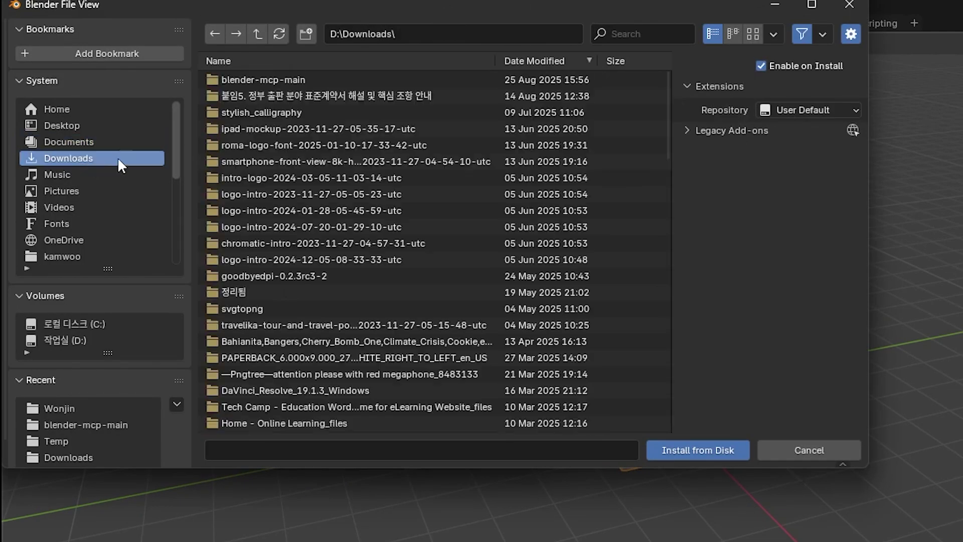
{"action": "double_click", "coordinate": [321, 79]}
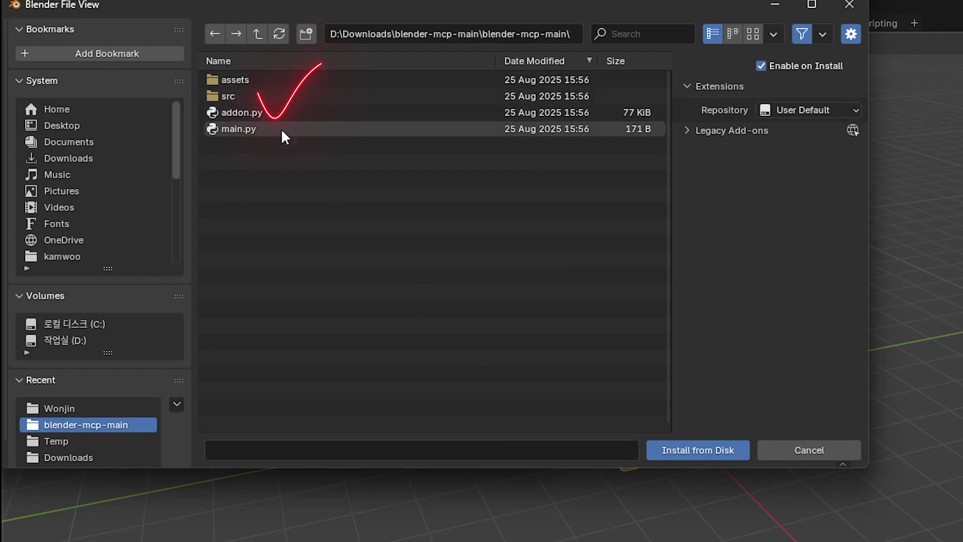
{"action": "left_click", "coordinate": [281, 113]}
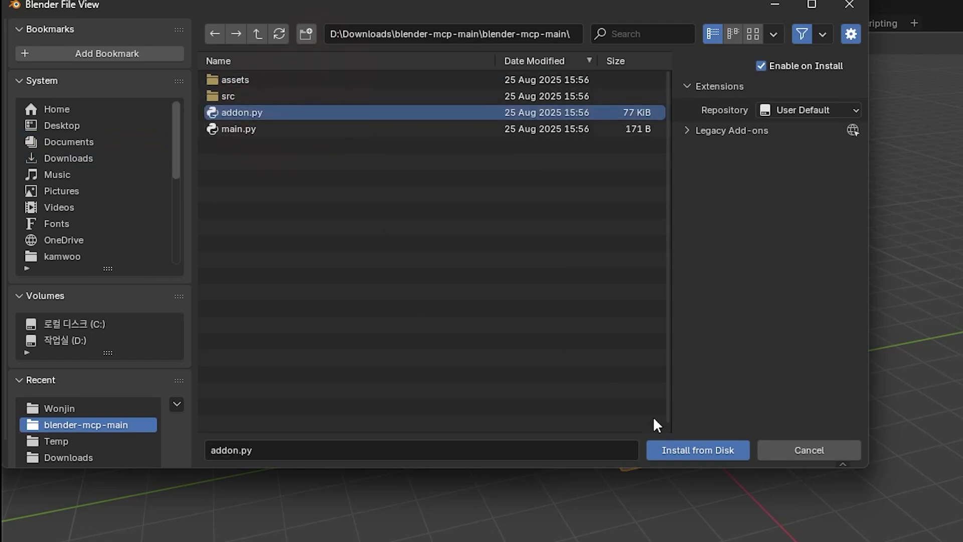
{"action": "left_click", "coordinate": [690, 449]}
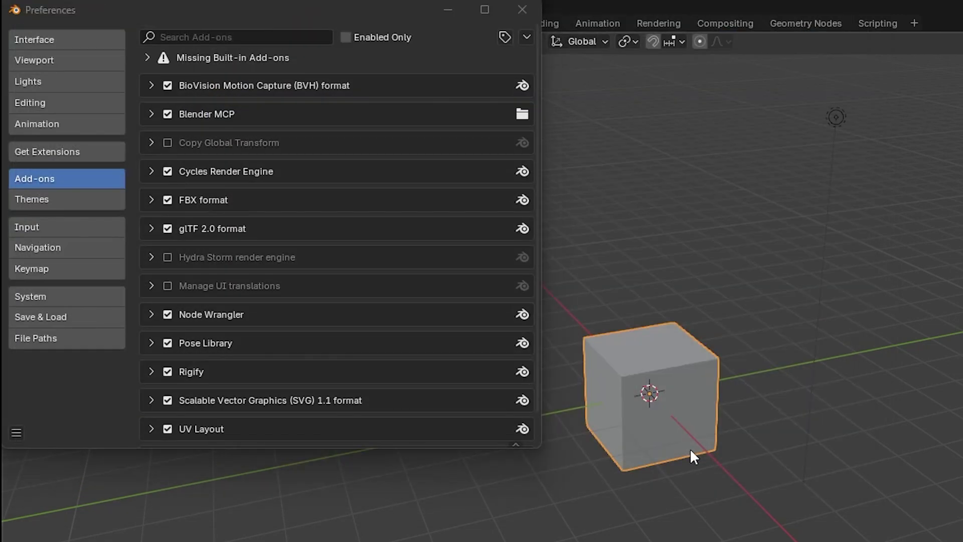
Filter the add-ons for 'blender', enable Blender MCP and close Preferences
{"action": "left_click", "coordinate": [256, 38]}
{"action": "type", "text": "bl"}
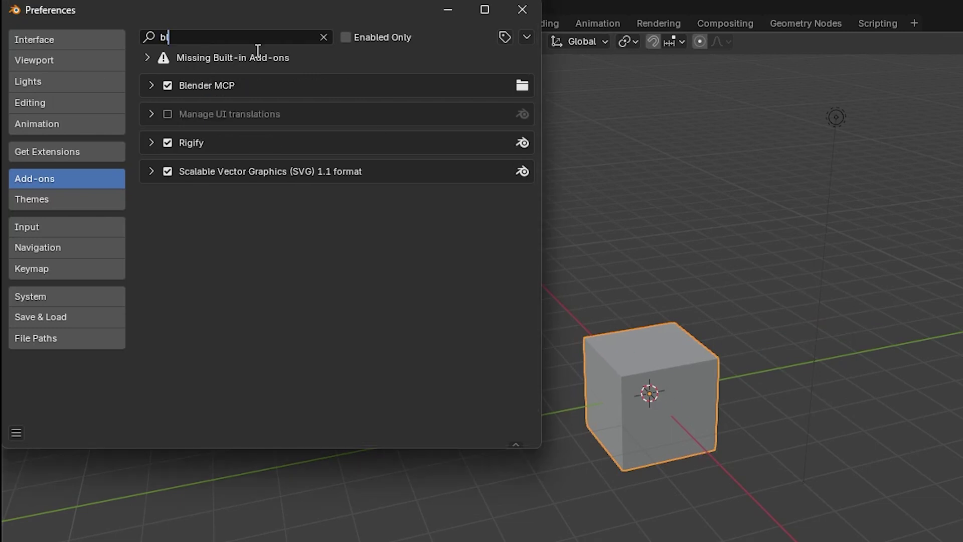
{"action": "type", "text": "ender"}
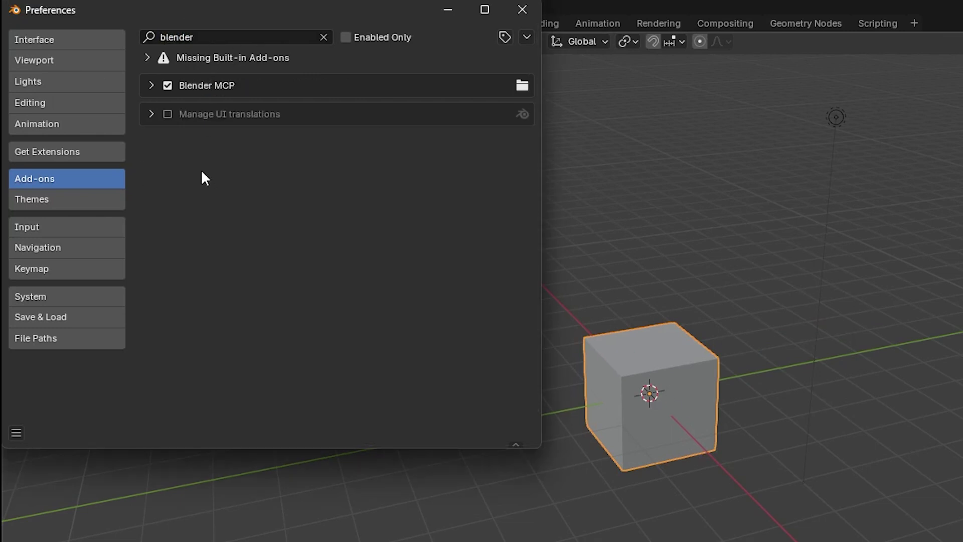
{"action": "left_click", "coordinate": [167, 85]}
{"action": "left_click", "coordinate": [516, 9]}
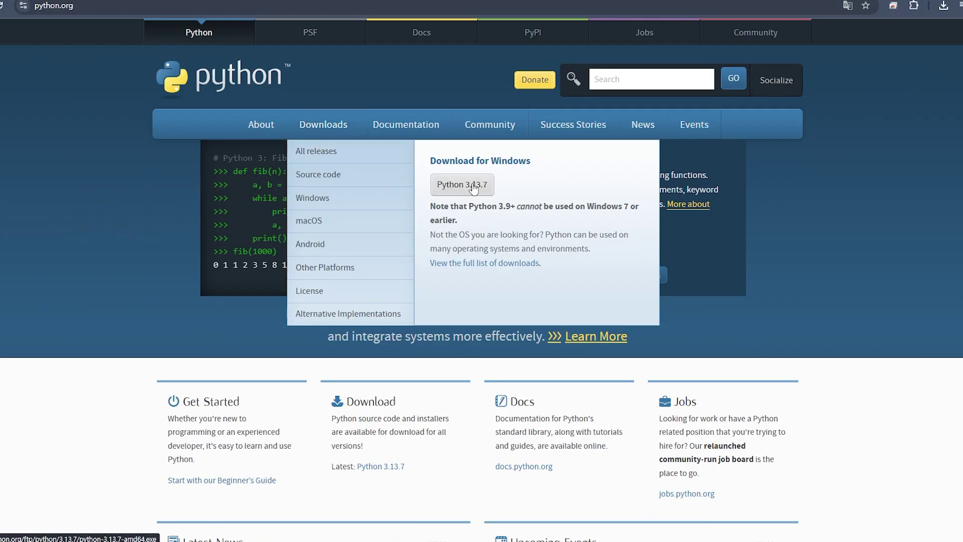
Get the Python 3.13.7 installer from python.org's Download for Windows button
{"action": "left_click", "coordinate": [473, 190]}
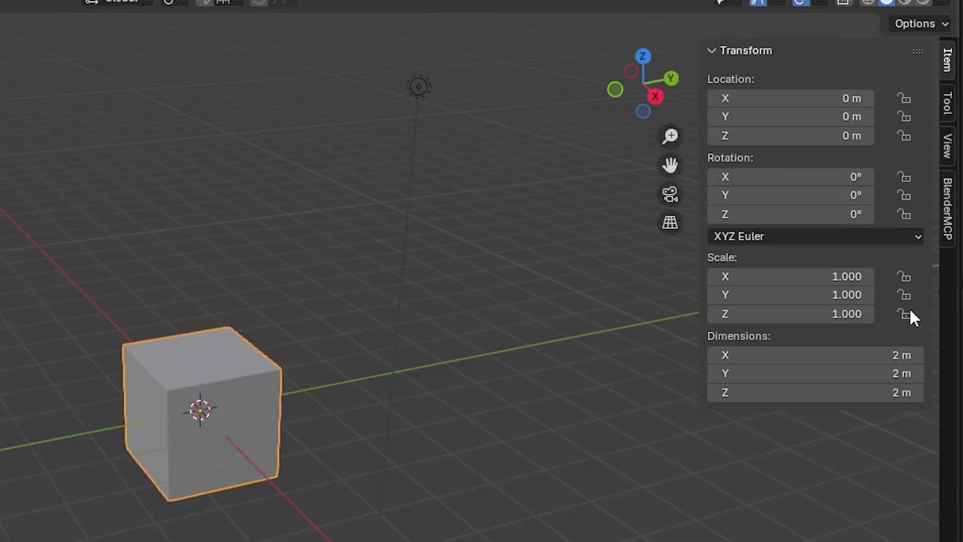
Connect the BlenderMCP server and enable Poly Haven, Hyper3D Rodin with a free trial key, and Sketchfab
{"action": "left_click", "coordinate": [951, 226]}
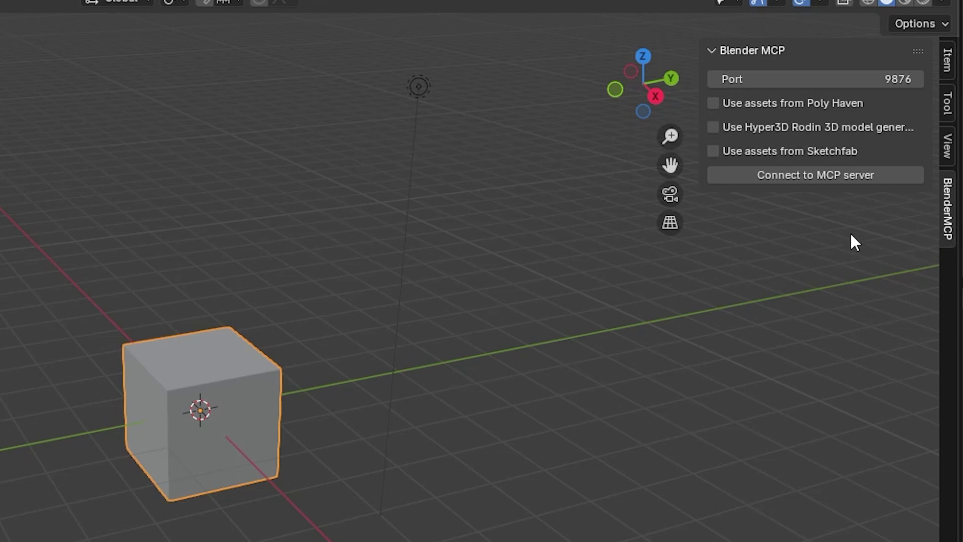
{"action": "left_click", "coordinate": [810, 176]}
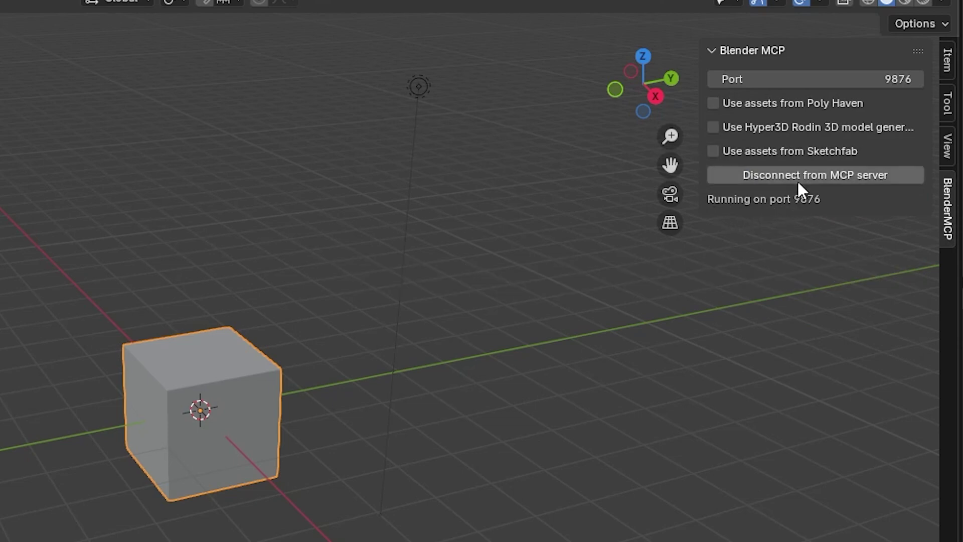
{"action": "left_click", "coordinate": [783, 106]}
{"action": "left_click", "coordinate": [775, 124]}
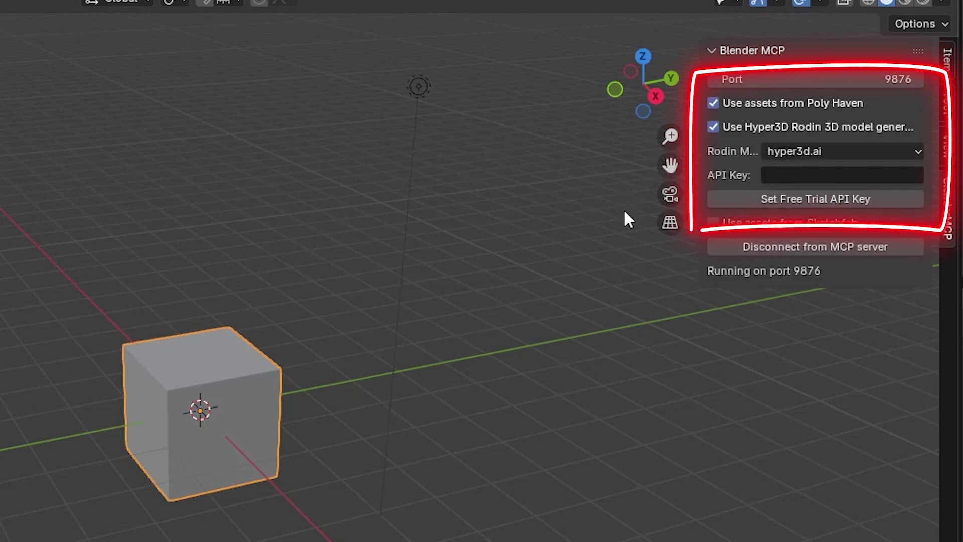
{"action": "left_click", "coordinate": [813, 199]}
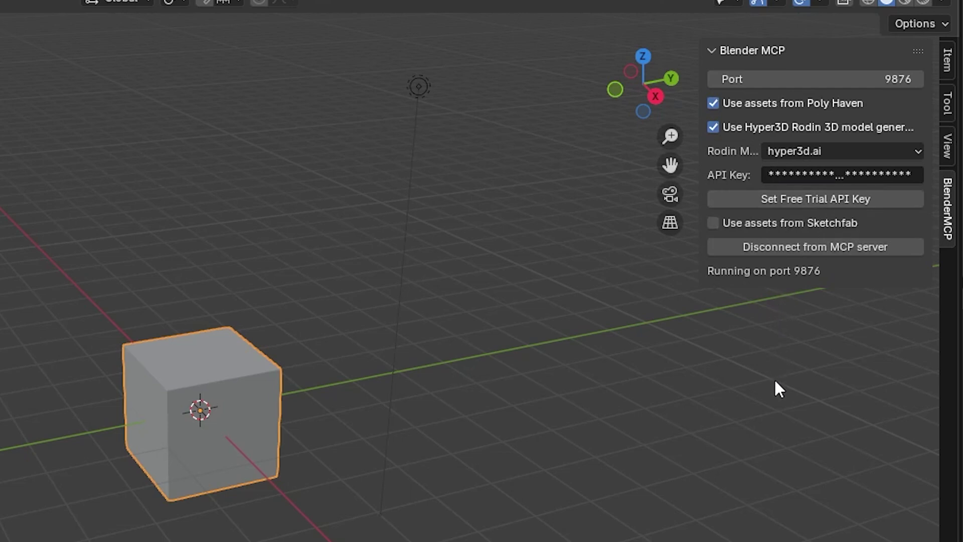
{"action": "left_click", "coordinate": [789, 223]}
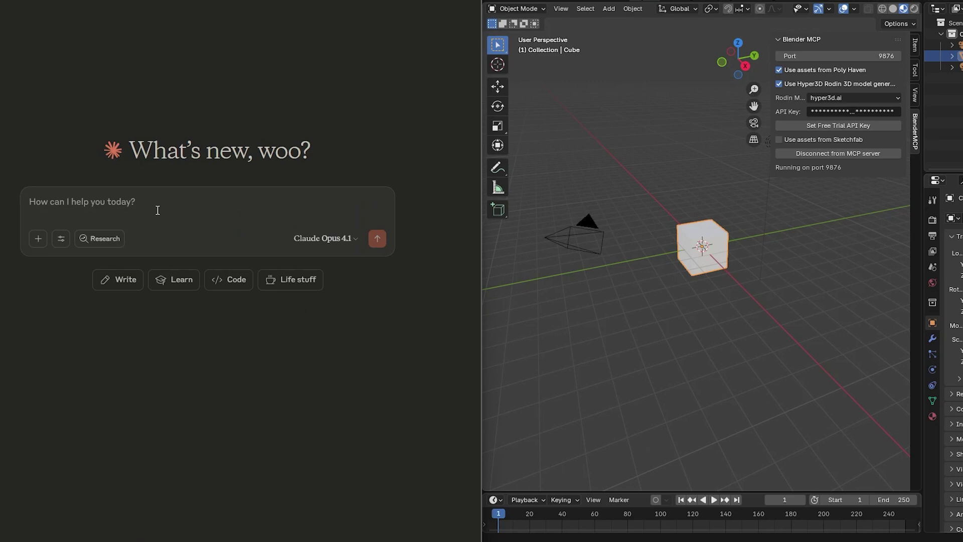
{"action": "type", "text": "빨간 큐브 만들어줘"}
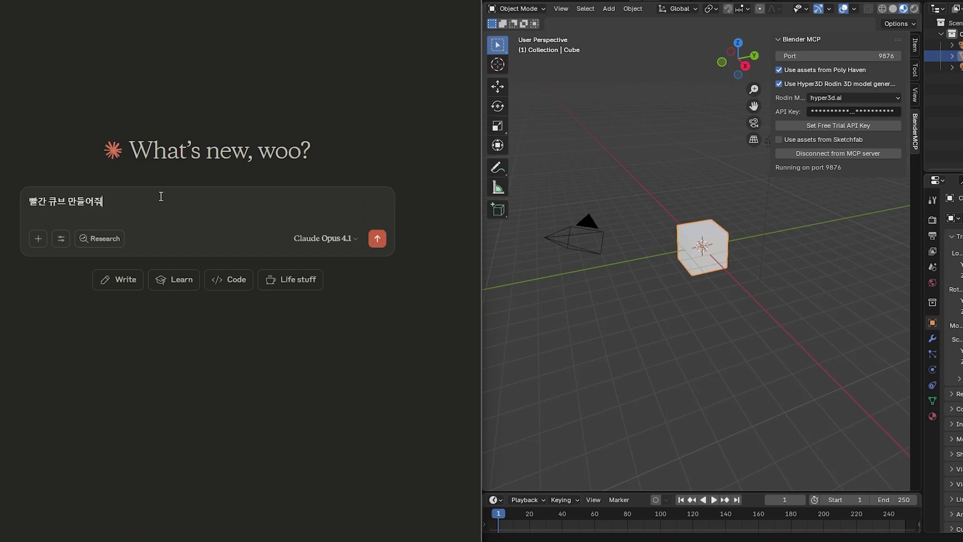
Ask Claude for a red cube, then for a minimalist three-table cafe with counter and espresso machine
{"action": "key", "text": "Return"}
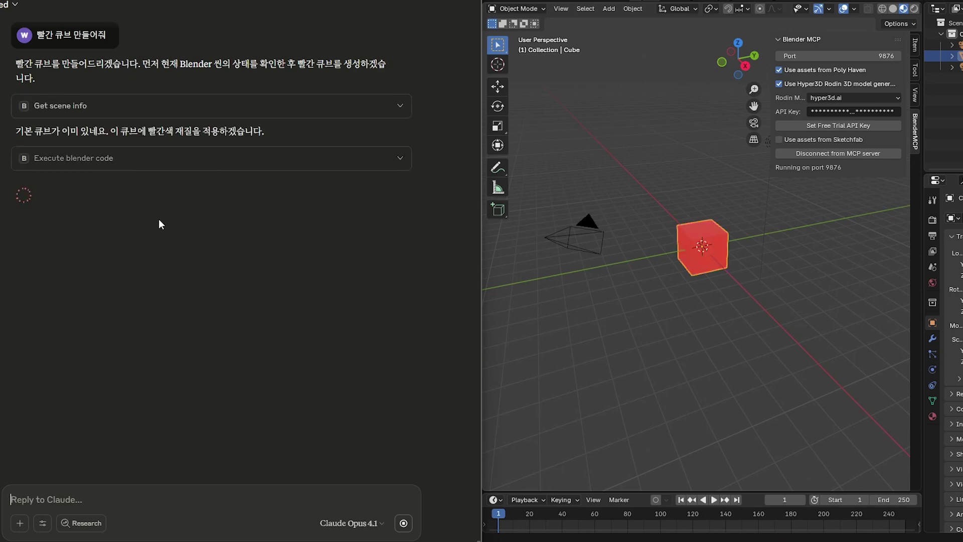
{"action": "mouse_move", "coordinate": [807, 313]}
{"action": "middle_mouse_down"}
{"action": "mouse_move", "coordinate": [721, 306]}
{"action": "mouse_move", "coordinate": [722, 260]}
{"action": "middle_mouse_up"}
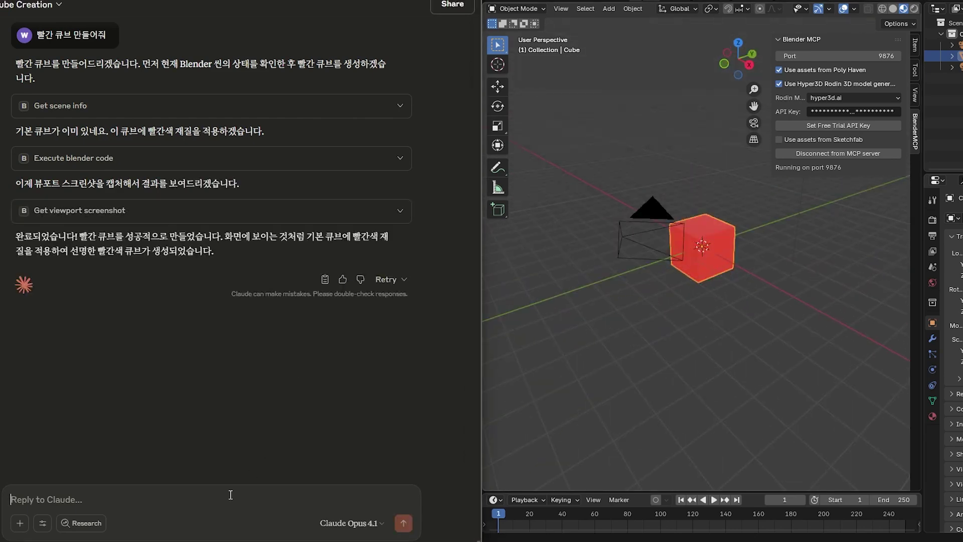
{"action": "type", "text": "미니멀한 카페 인테리어 만들어줘. 테이블 3개, 의자들, 카운터, 에스프레소 머신 포함."}
{"action": "key", "text": "Return"}
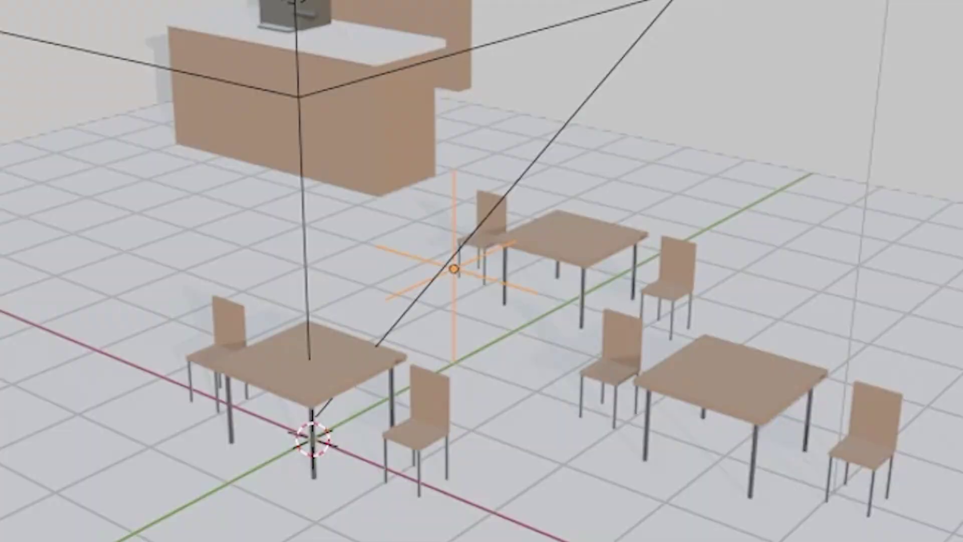
{"action": "type", "text": "우주 정거장 만들고, 행성 주위를 도는 우주선 추가해줘. 우주선에 파란색 엔진 불꽃 효과도 넣어줘"}
Request a space station with an orbiting spaceship, then reconnect the BlenderMCP server in a new scene
{"action": "key", "text": "Return"}
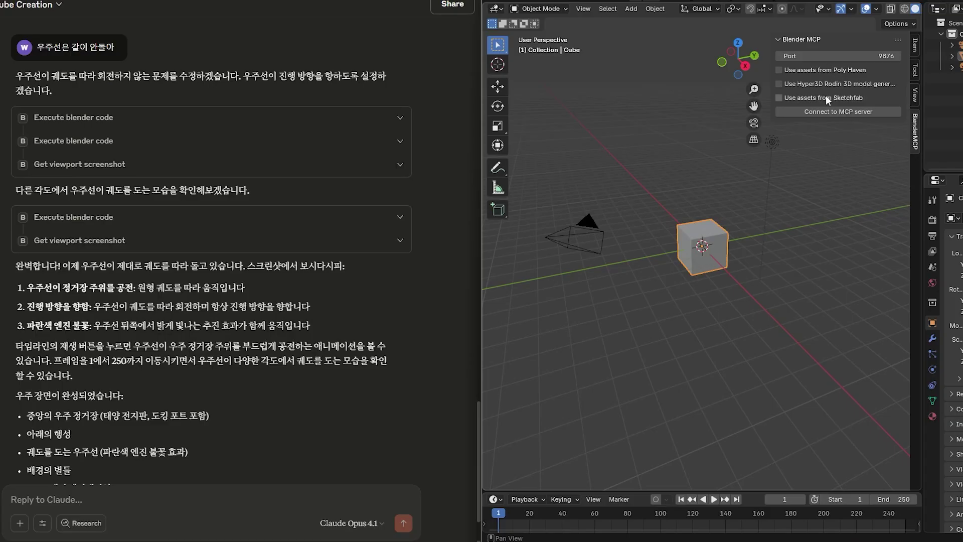
{"action": "left_click", "coordinate": [811, 111]}
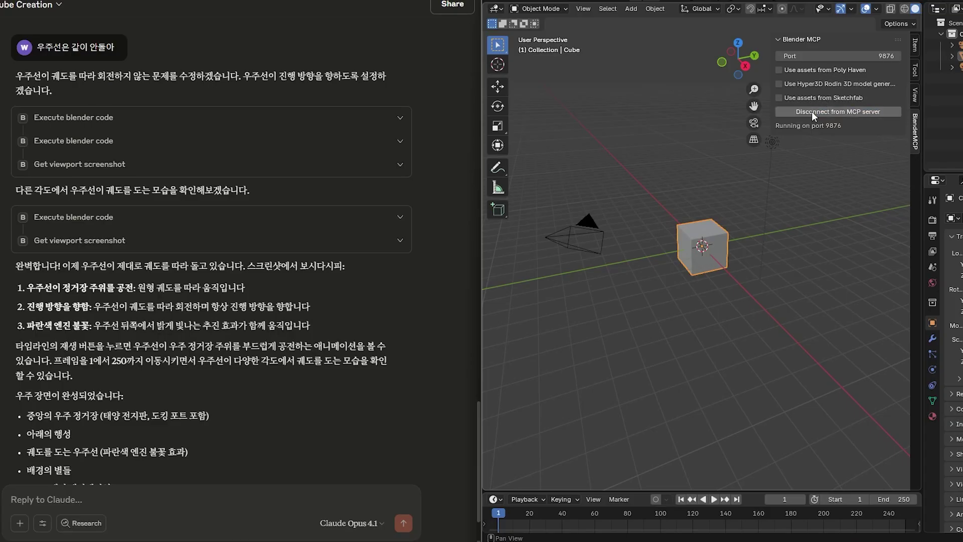
Enable Poly Haven and request a desert with cacti, rocks and sand, then ask for realistic cacti
{"action": "left_click", "coordinate": [814, 71]}
{"action": "type", "text": "사막 환경 만들고, 선인장, 바위, 모래 텍스처 다 폴리헤이븐에서 가져와서 배치해줘"}
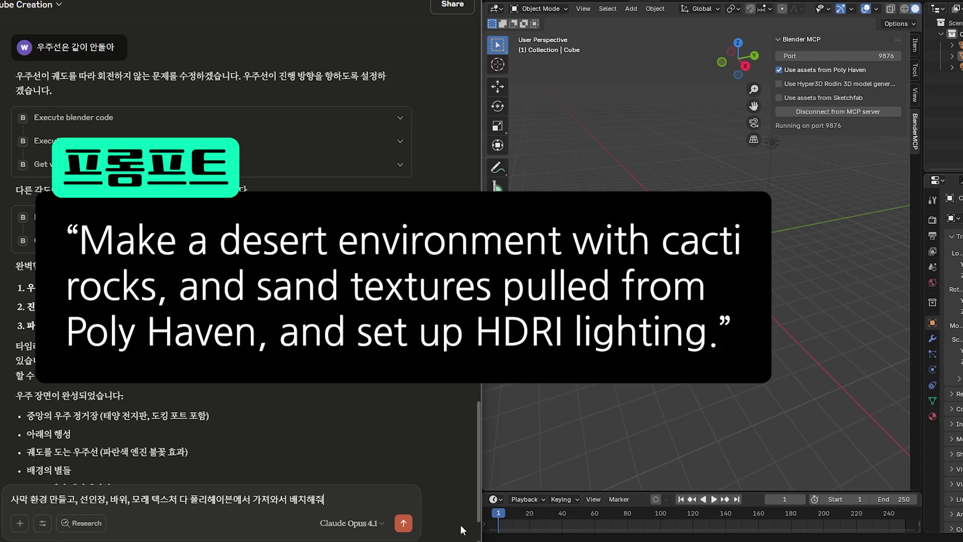
{"action": "left_click", "coordinate": [403, 523]}
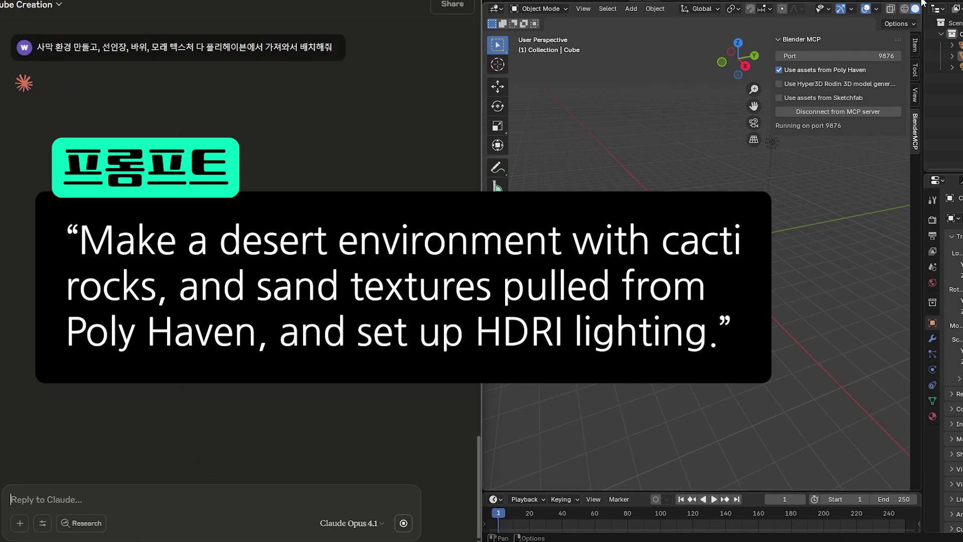
{"action": "scroll", "coordinate": [915, 13], "scroll_direction": "down", "scroll_amount": 1}
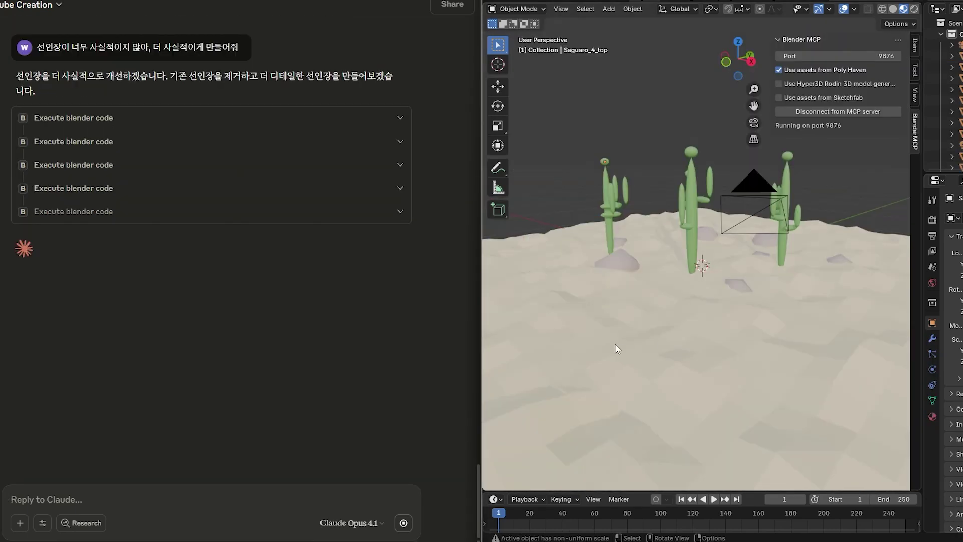
{"action": "mouse_move", "coordinate": [615, 345]}
{"action": "middle_mouse_down"}
{"action": "mouse_move", "coordinate": [690, 239]}
{"action": "mouse_move", "coordinate": [650, 221]}
{"action": "mouse_move", "coordinate": [804, 268]}
{"action": "mouse_move", "coordinate": [679, 260]}
{"action": "mouse_move", "coordinate": [687, 269]}
{"action": "mouse_move", "coordinate": [560, 74]}
{"action": "middle_mouse_up"}
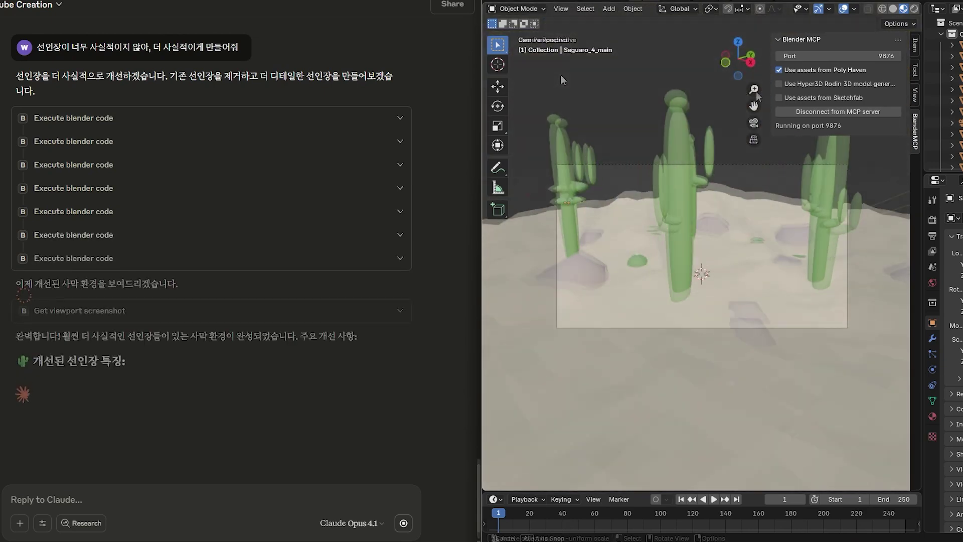
{"action": "left_click", "coordinate": [156, 504]}
{"action": "type", "text": "왜"}
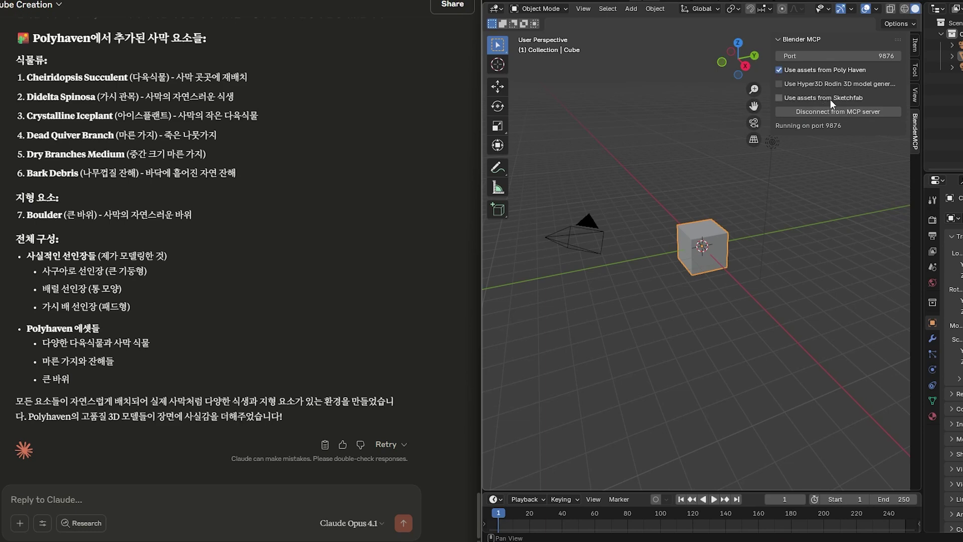
{"action": "left_click", "coordinate": [831, 99]}
Enable Sketchfab and Hyper3D Rodin with a free trial key, then request a steampunk robotic arm
{"action": "left_click", "coordinate": [842, 82]}
{"action": "left_click", "coordinate": [832, 125]}
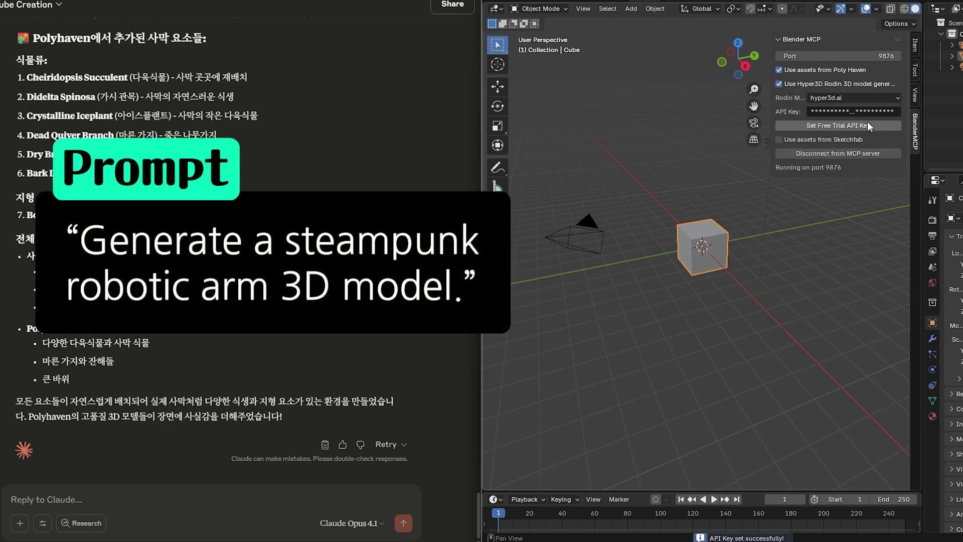
{"action": "left_click", "coordinate": [254, 496]}
{"action": "type", "text": "하이퍼3D 활성화하고... '스팀펑크 로봇 팔 3D 모델 생성해줘.'"}
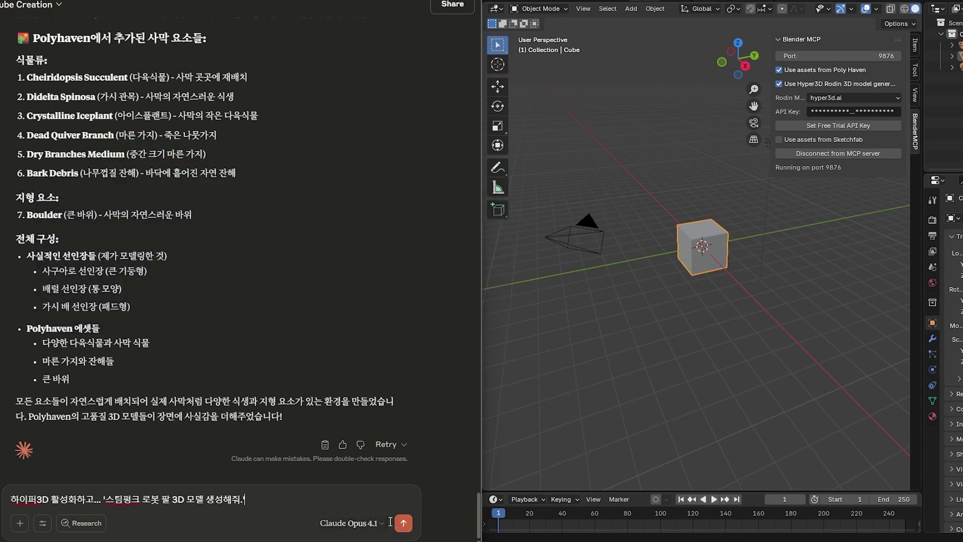
{"action": "left_click", "coordinate": [402, 526]}
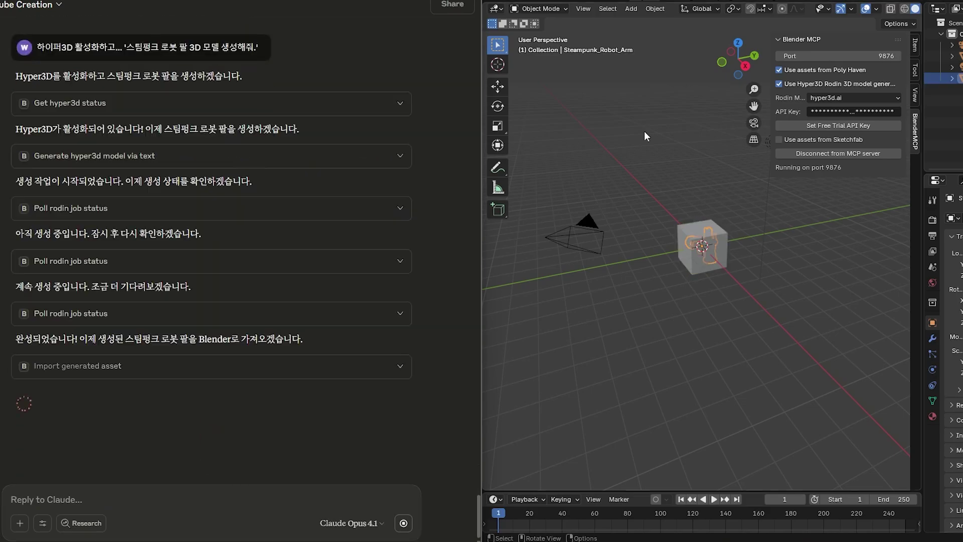